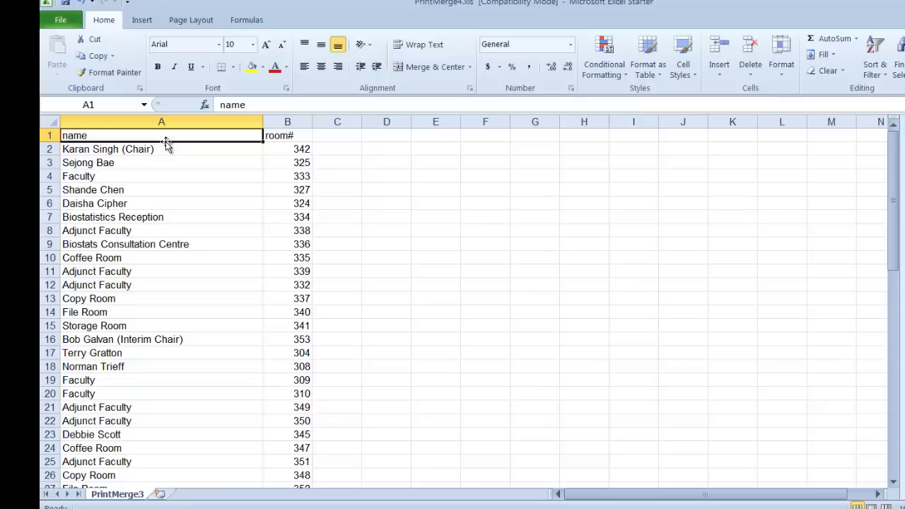
# Save the list as Text (Tab delimited) PrintMerge4.txt, replacing the existing file.
pyautogui.click(60, 21)
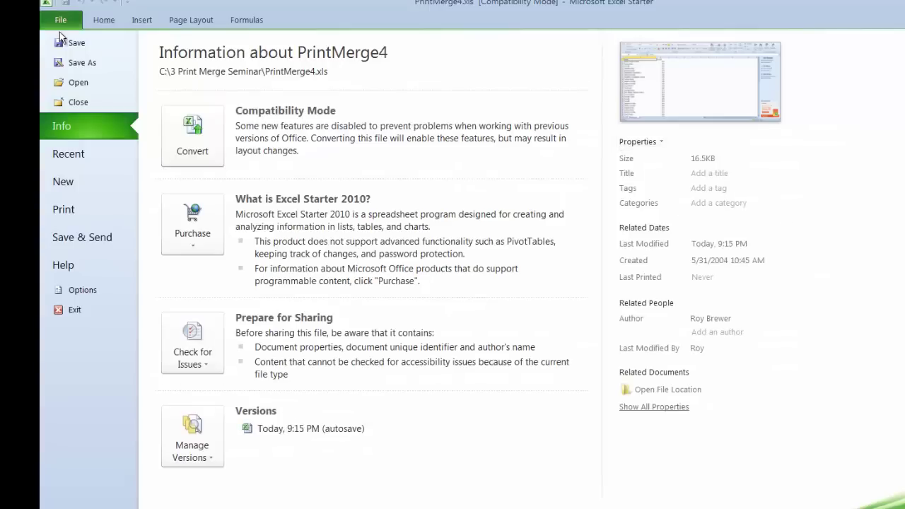
pyautogui.click(97, 63)
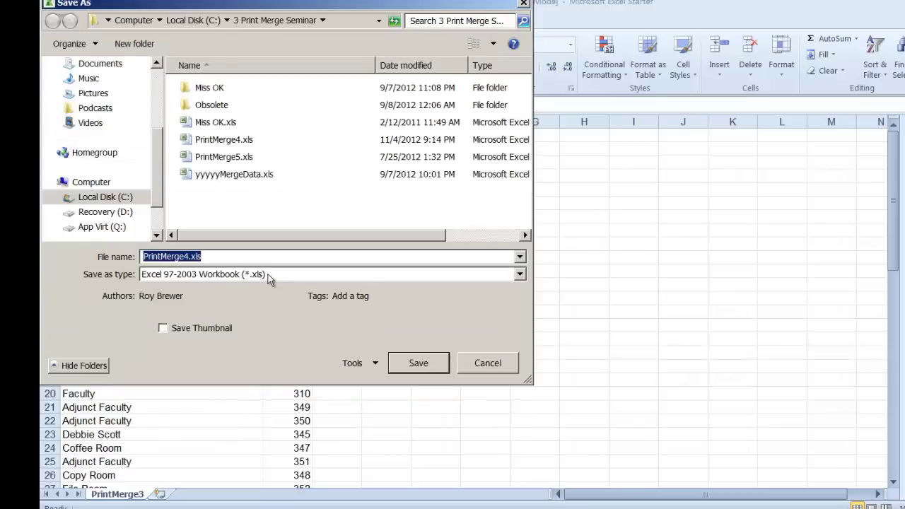
pyautogui.click(520, 275)
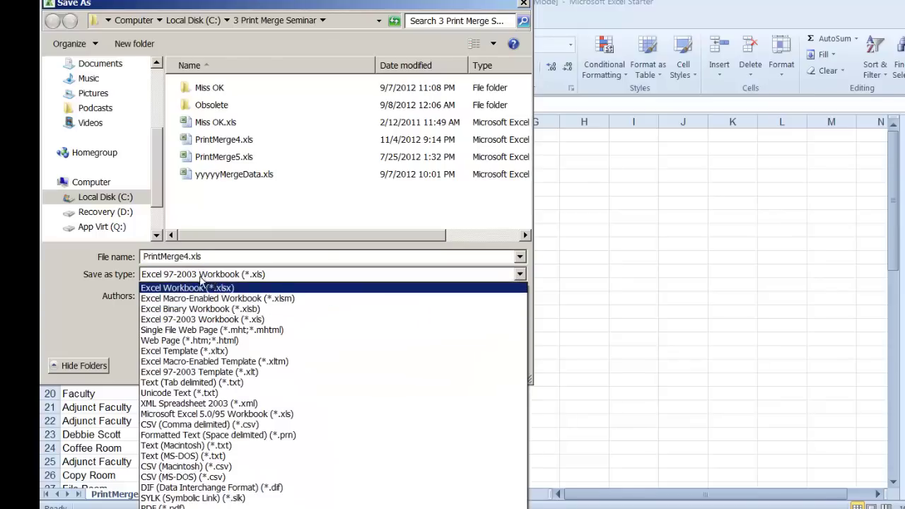
pyautogui.click(189, 383)
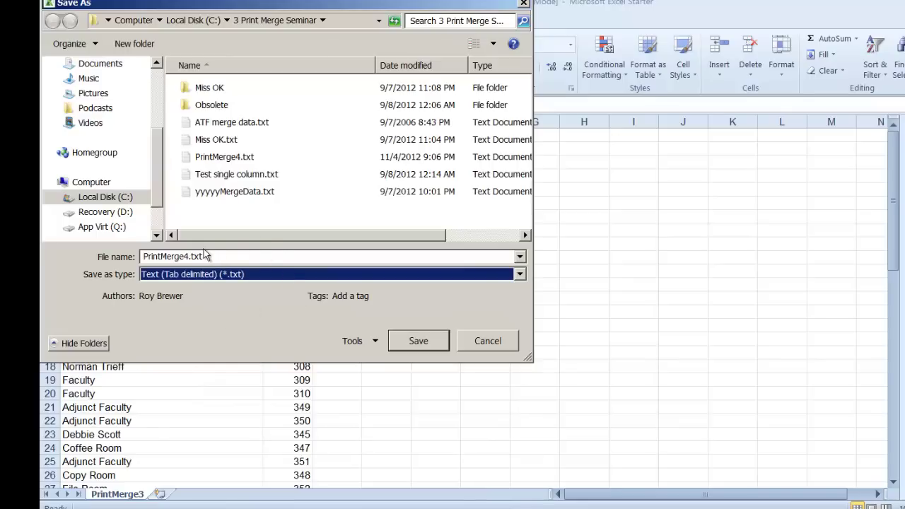
pyautogui.click(419, 341)
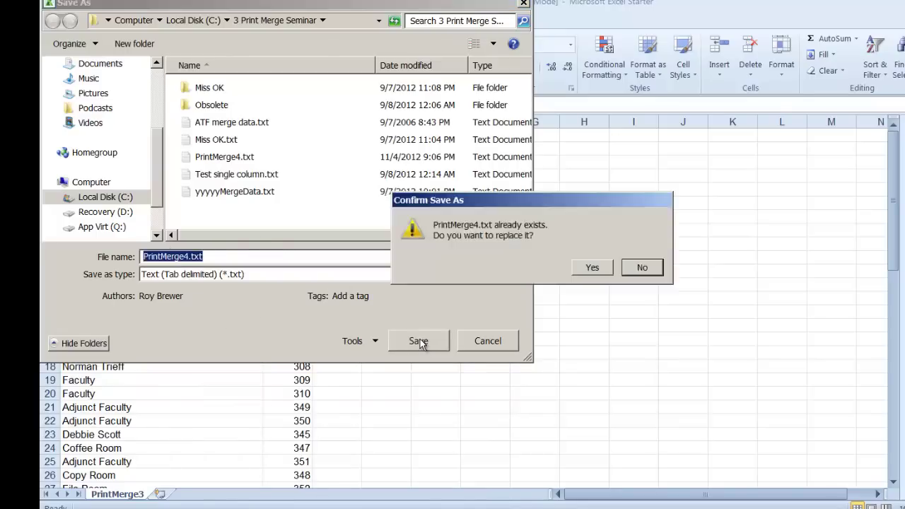
pyautogui.click(590, 267)
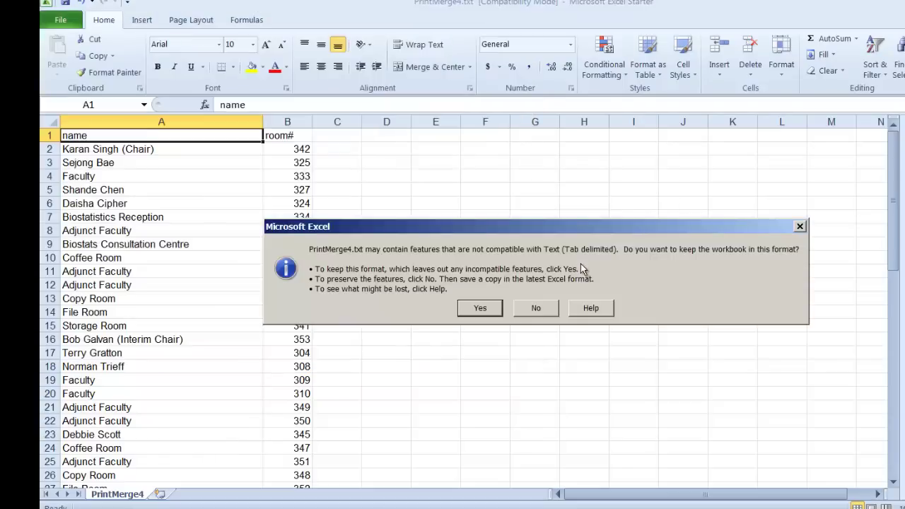
# Keep PrintMerge4.txt in tab-delimited format and close it without saving further changes.
pyautogui.click(484, 306)
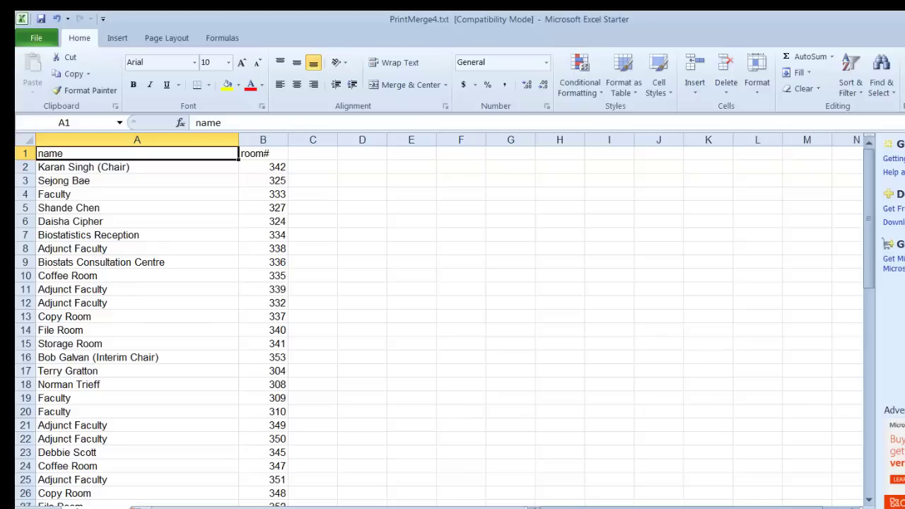
pyautogui.hotkey('alt', 'F4')
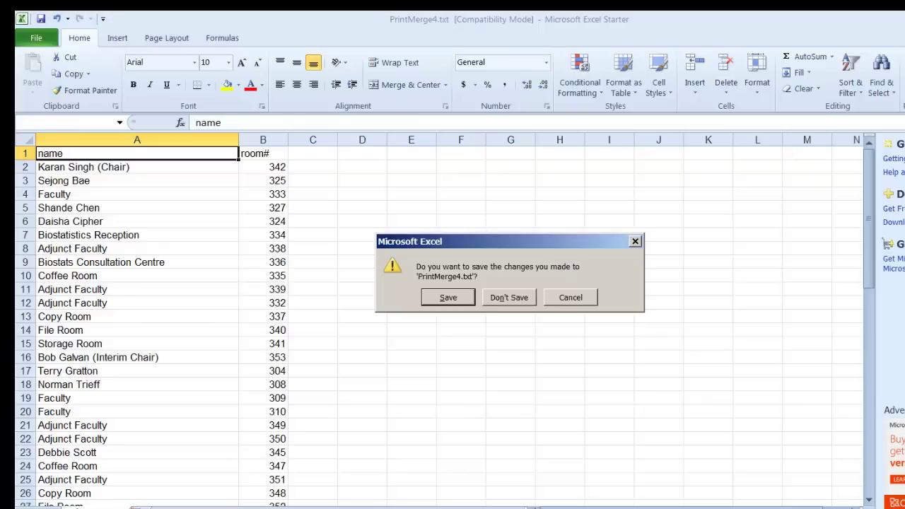
pyautogui.click(516, 300)
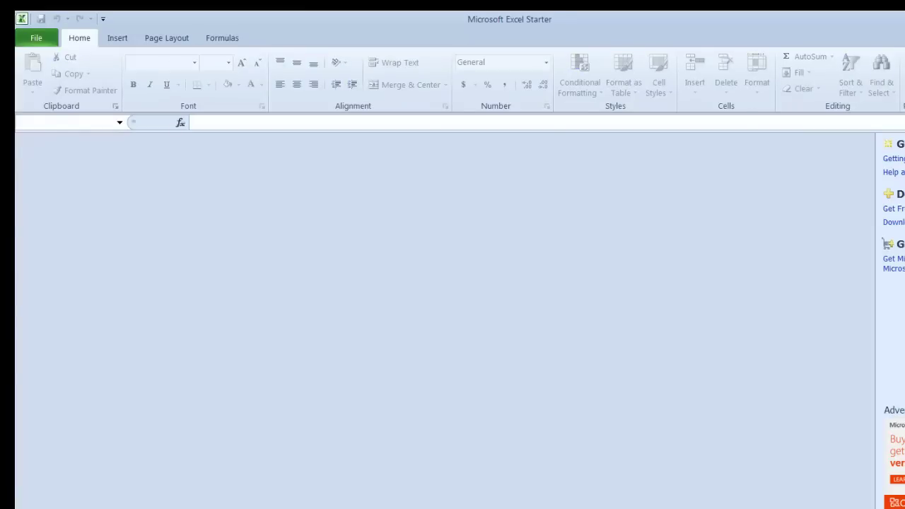
# Close Excel and select the <name> paragraph text frame in the CorelDRAW nameplate.
pyautogui.hotkey('alt', 'F4')
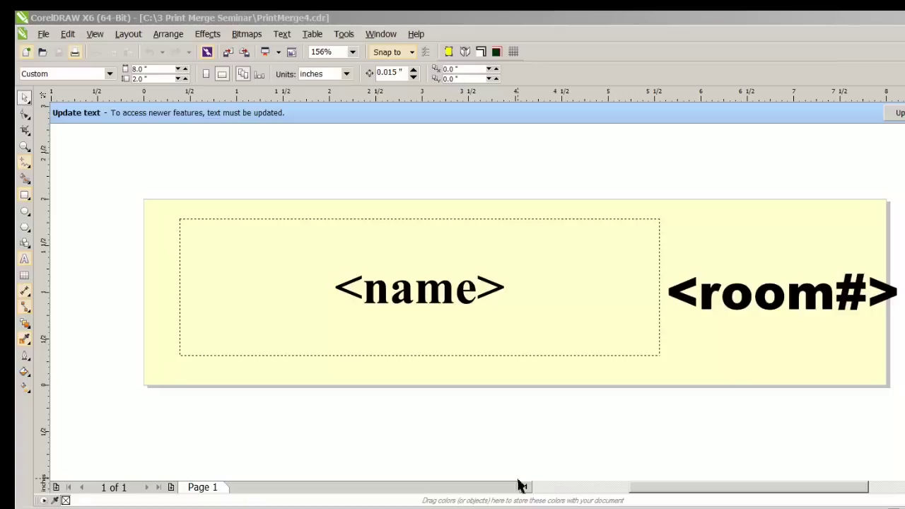
pyautogui.click(45, 36)
pyautogui.click(45, 36)
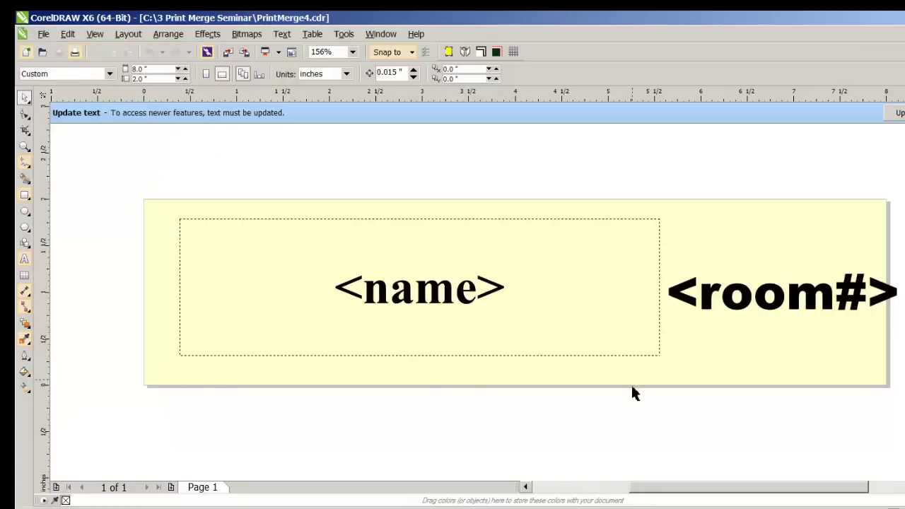
pyautogui.click(660, 355)
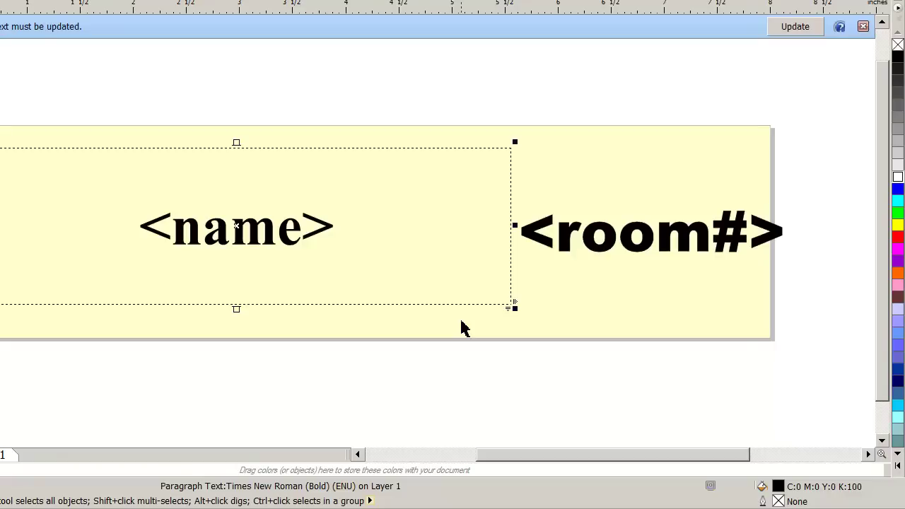
# In Object Properties, set the <name> frame's vertical alignment to Center Vertical Alignment.
pyautogui.hotkey('alt', 'Return')
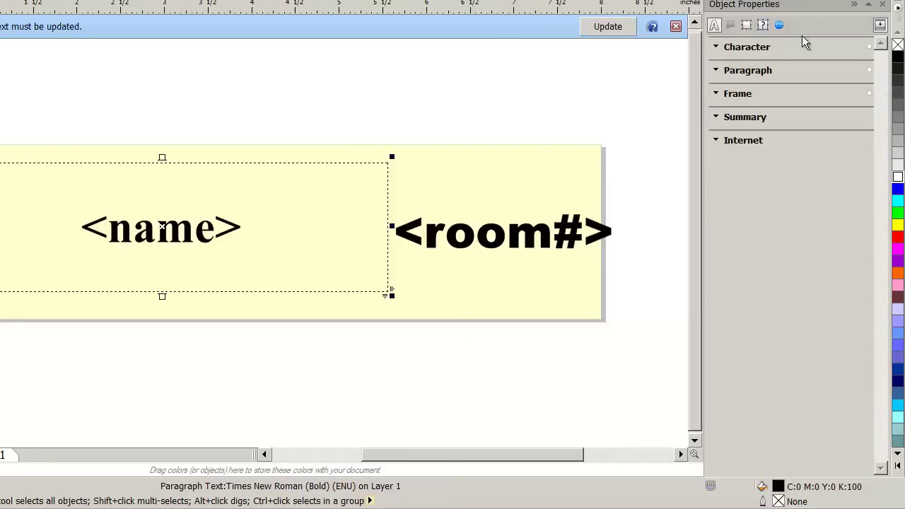
pyautogui.click(716, 70)
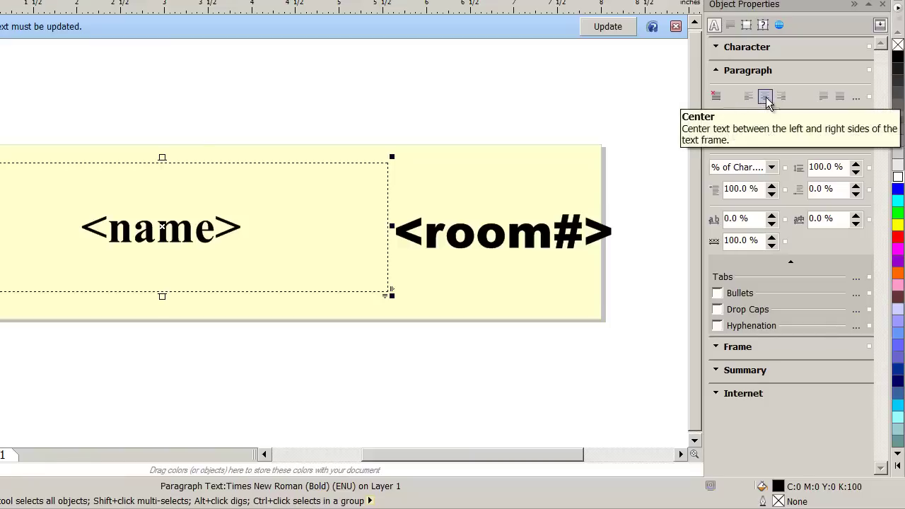
pyautogui.click(716, 70)
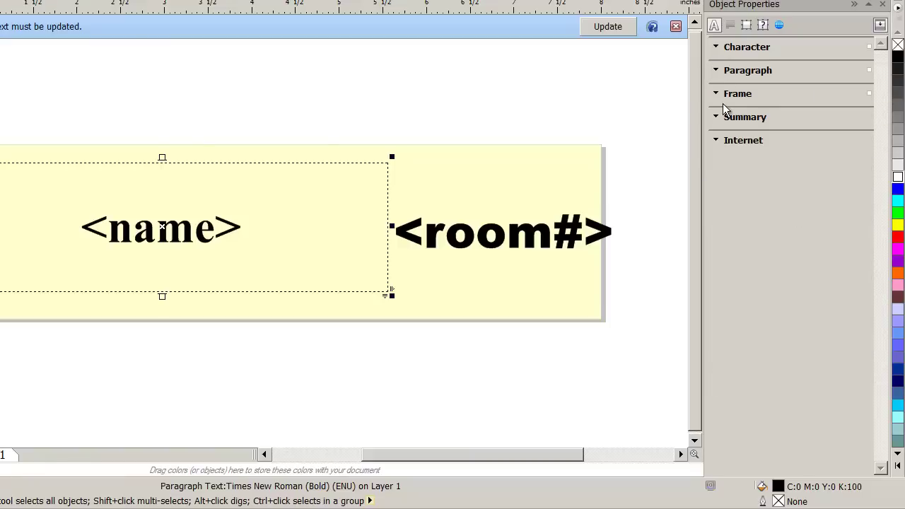
pyautogui.click(715, 94)
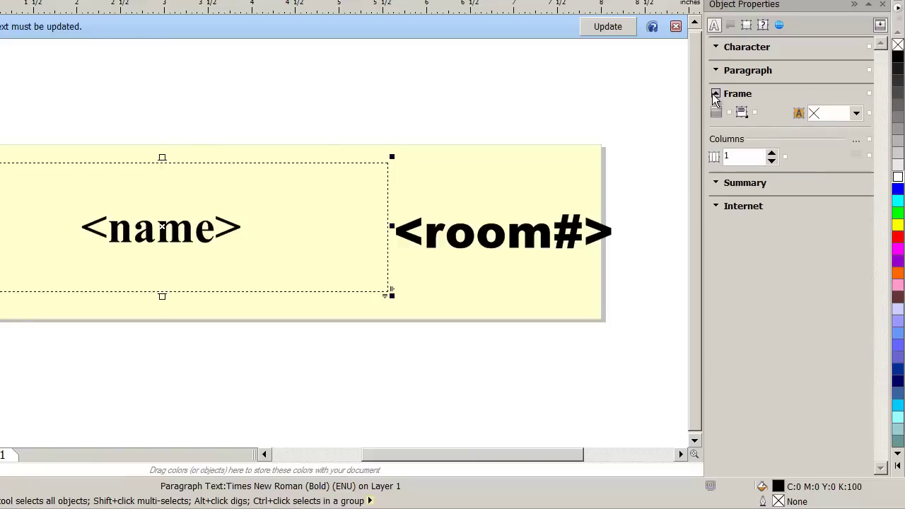
pyautogui.click(742, 114)
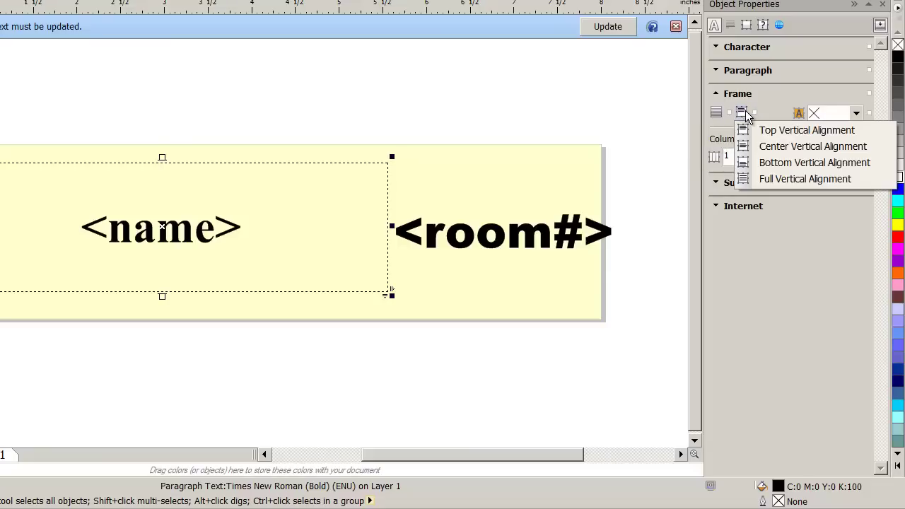
pyautogui.click(762, 149)
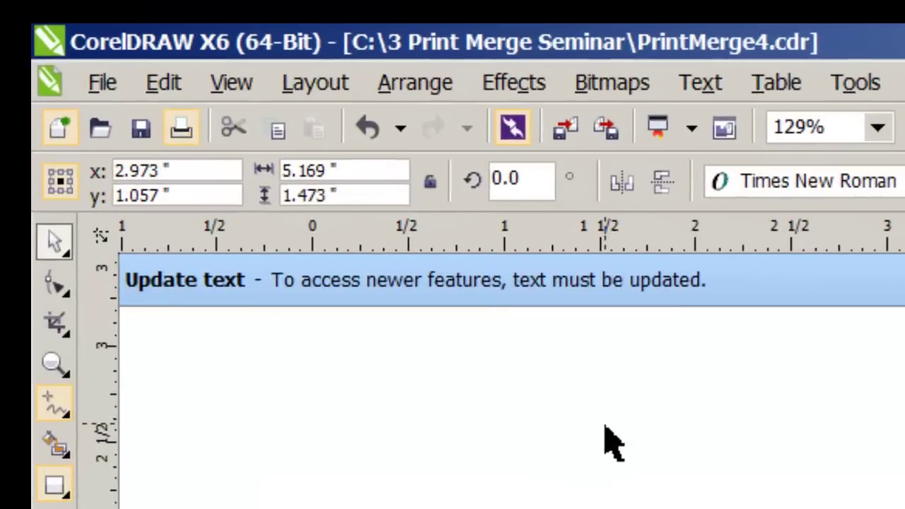
# Start Create/Load Merge Fields, choosing to import text from a file or ODBC source.
pyautogui.click(100, 87)
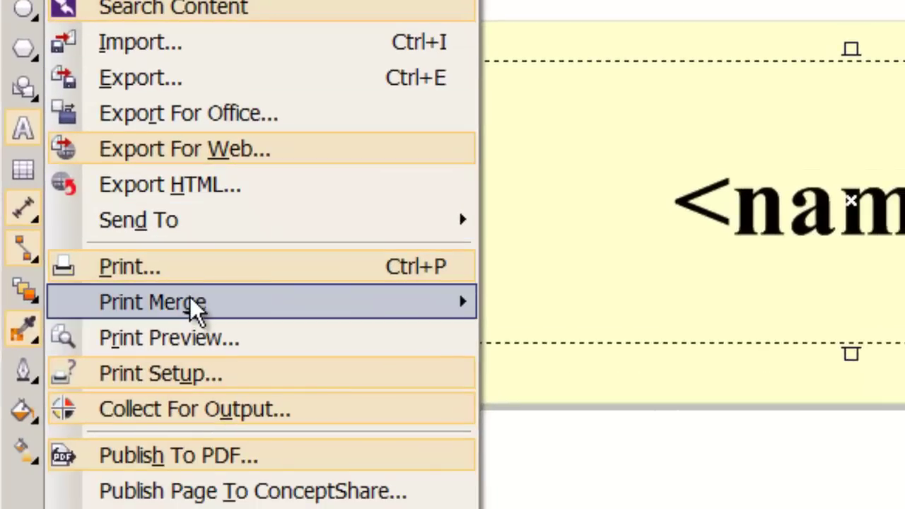
pyautogui.moveTo(202, 448)
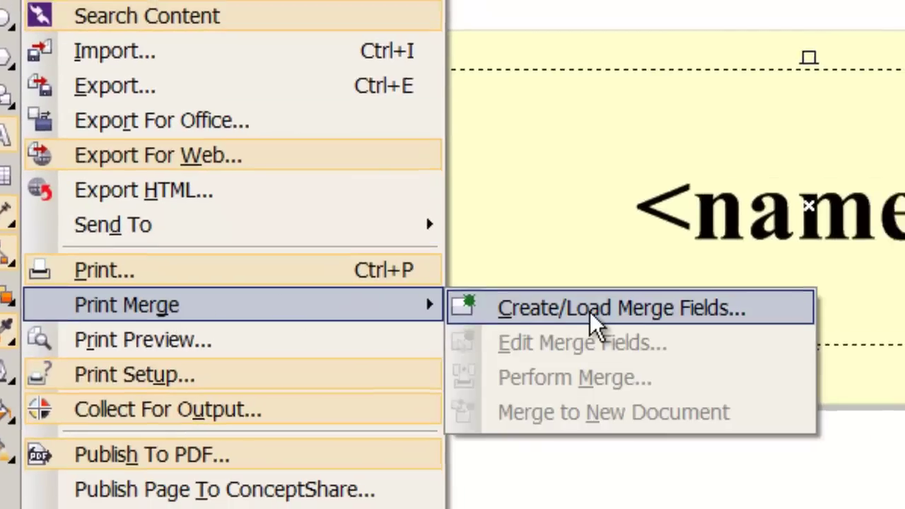
pyautogui.click(591, 311)
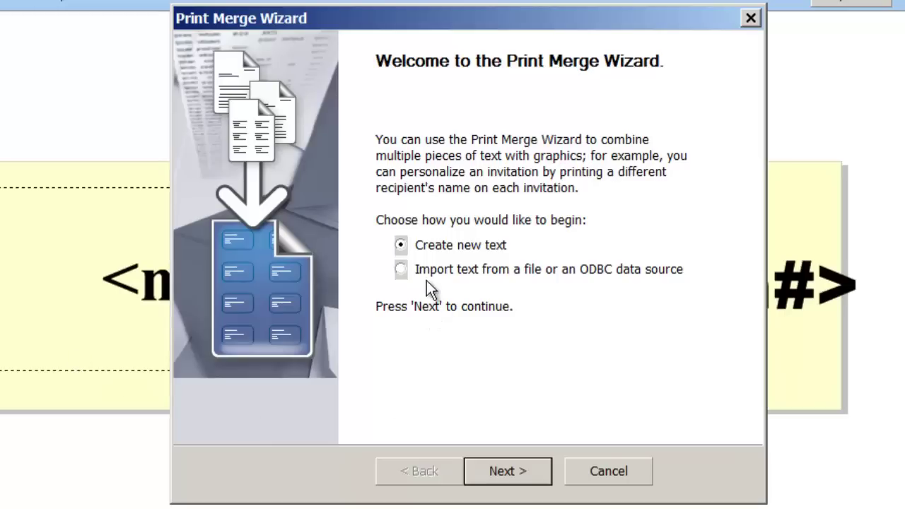
pyautogui.click(404, 271)
pyautogui.click(523, 478)
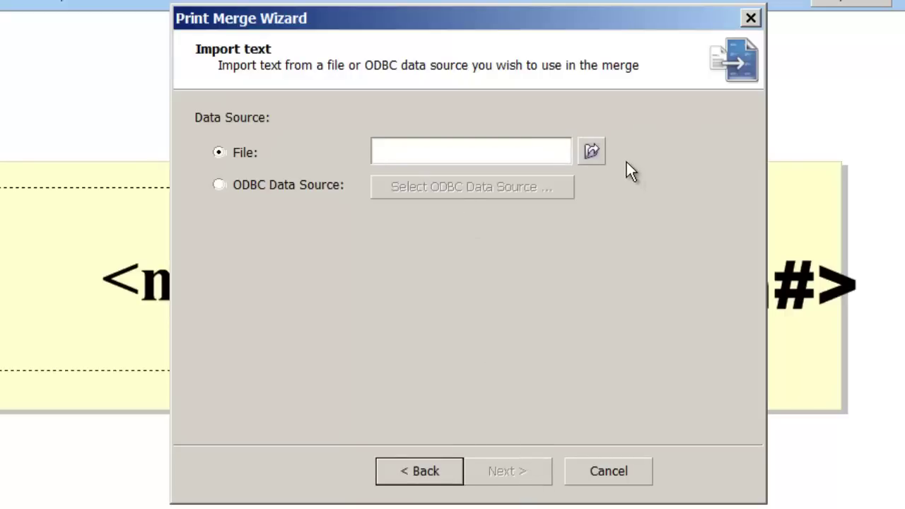
# Browse for the merge data file with the file type set to Text Files (*.txt).
pyautogui.click(596, 150)
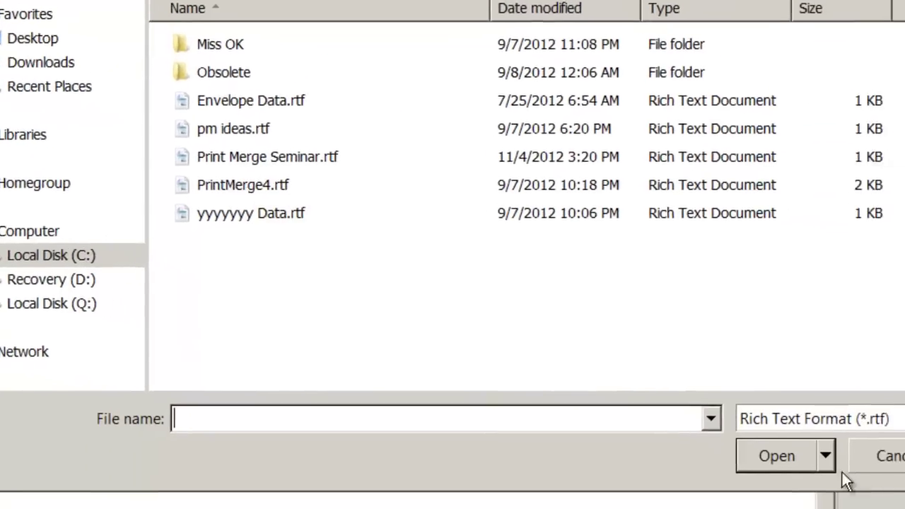
pyautogui.click(904, 418)
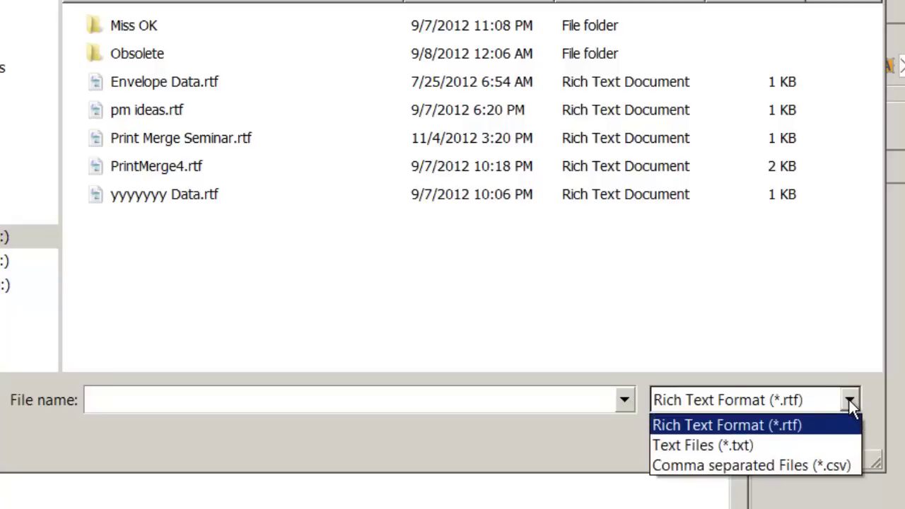
pyautogui.click(772, 445)
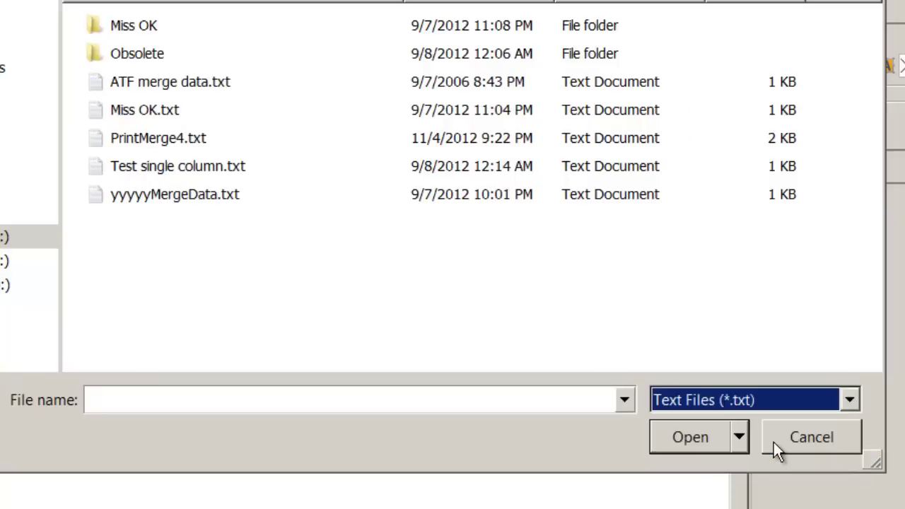
# Load PrintMerge4.txt and step through the fields and records pages to Finish.
pyautogui.click(172, 138)
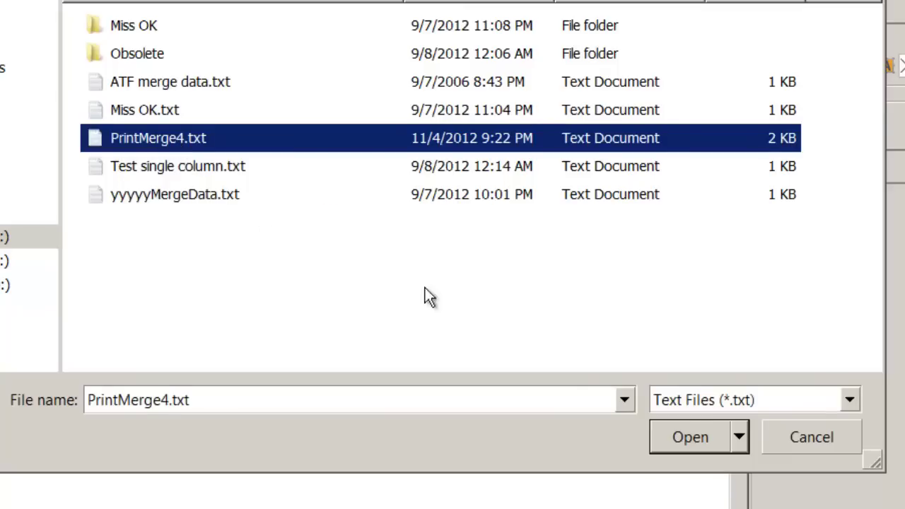
pyautogui.click(692, 435)
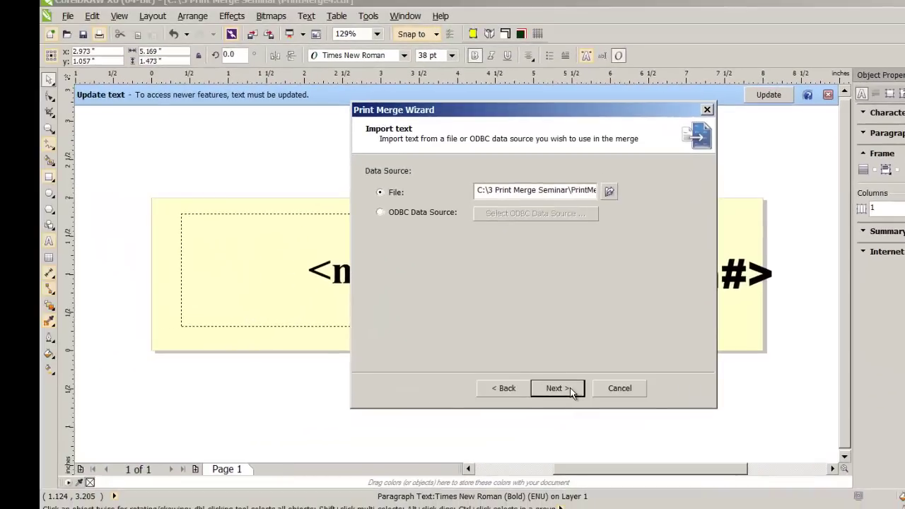
pyautogui.click(555, 388)
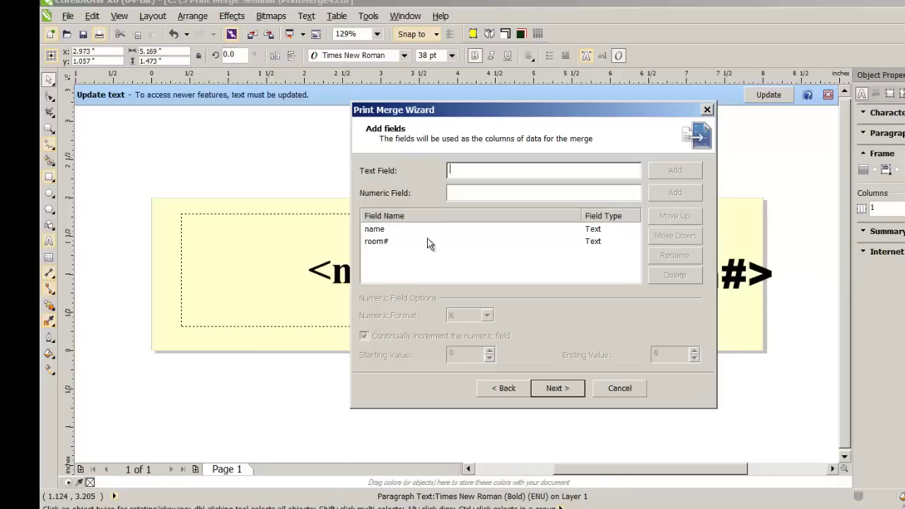
pyautogui.click(555, 388)
pyautogui.moveTo(642, 234); pyautogui.dragTo(650, 374)
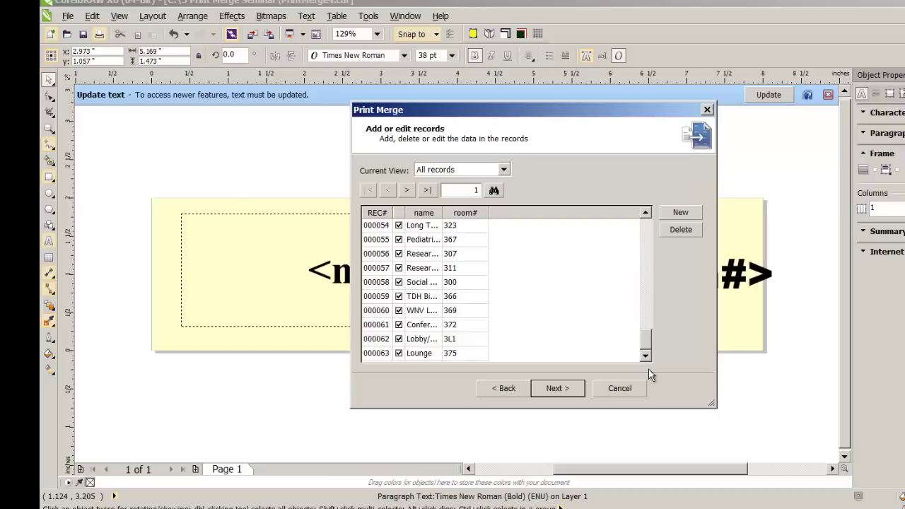
pyautogui.moveTo(645, 341); pyautogui.dragTo(646, 228)
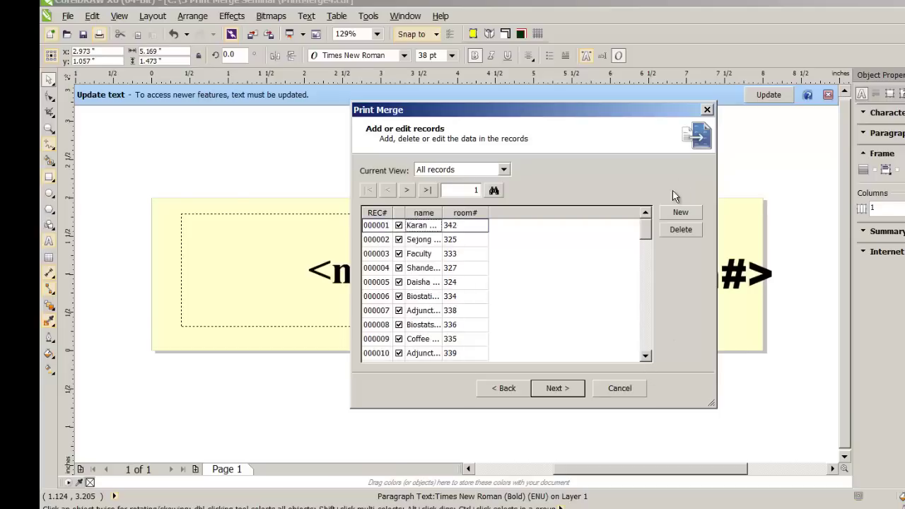
pyautogui.click(564, 389)
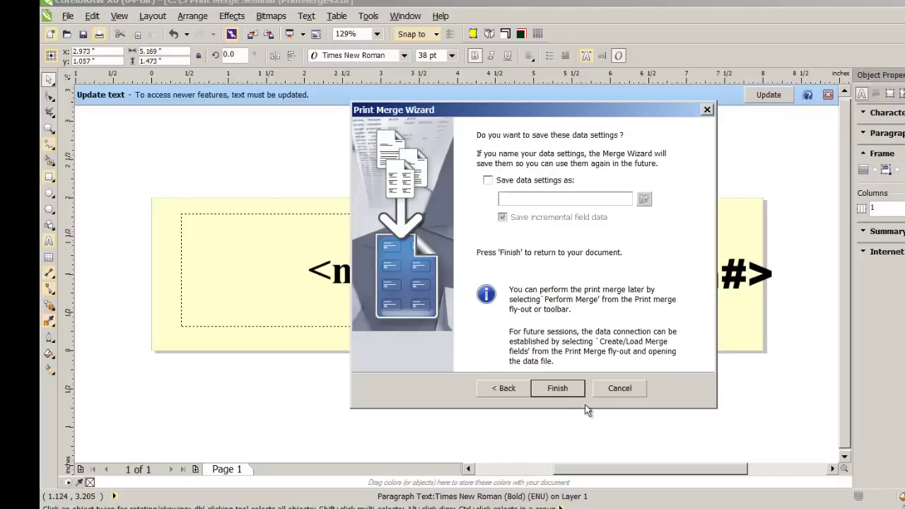
pyautogui.click(562, 388)
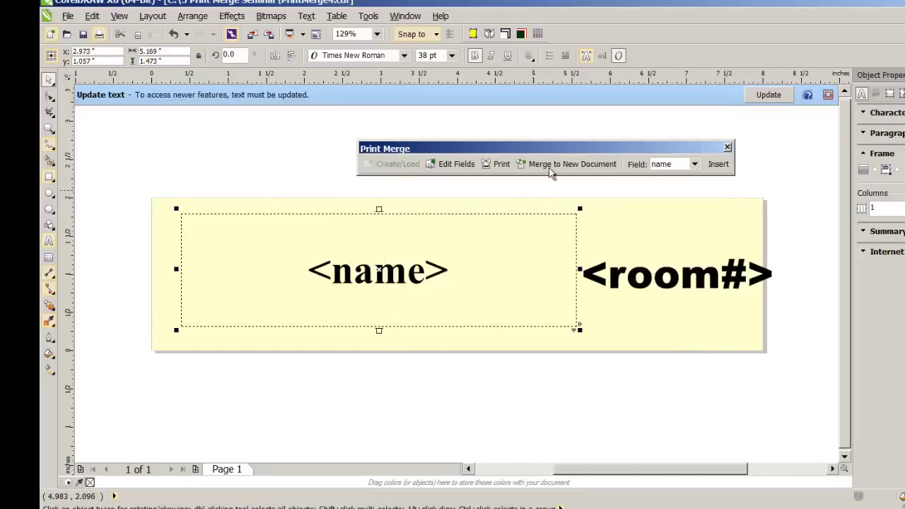
# Merge all records to a new document and view merged pages 2 and 3.
pyautogui.moveTo(550, 147); pyautogui.dragTo(456, 138)
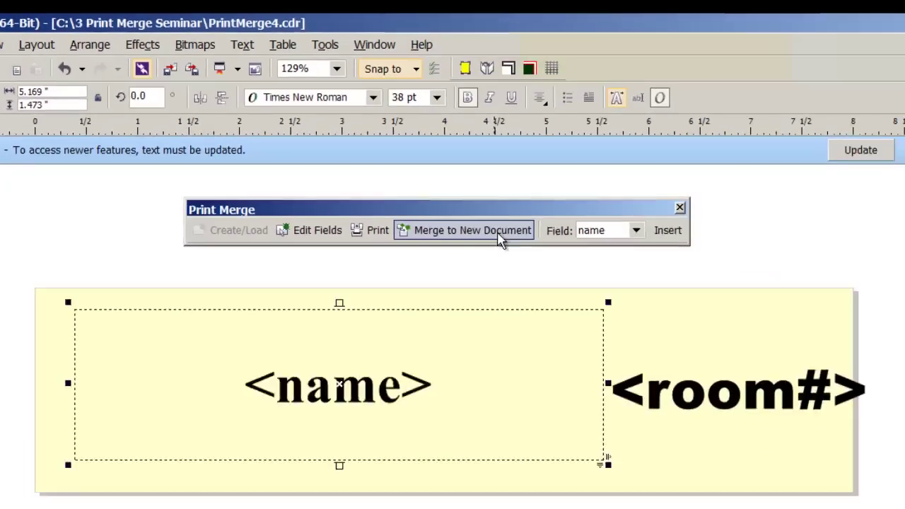
pyautogui.click(414, 193)
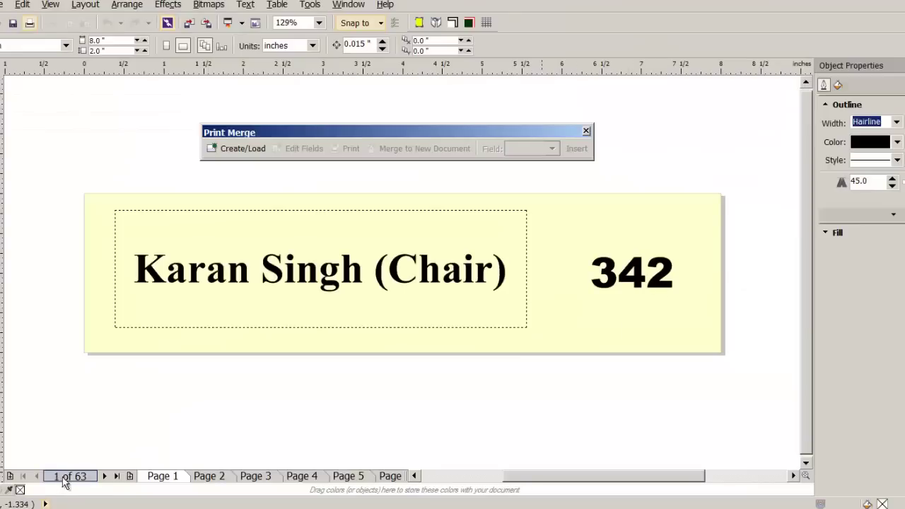
pyautogui.click(104, 475)
pyautogui.click(104, 476)
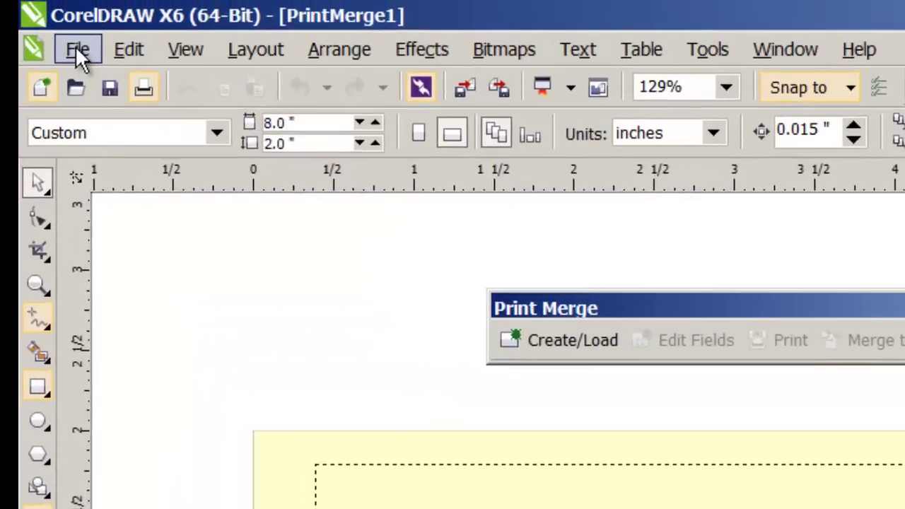
# Open Print Preview for the merged PrintMerge1 document.
pyautogui.click(6, 8)
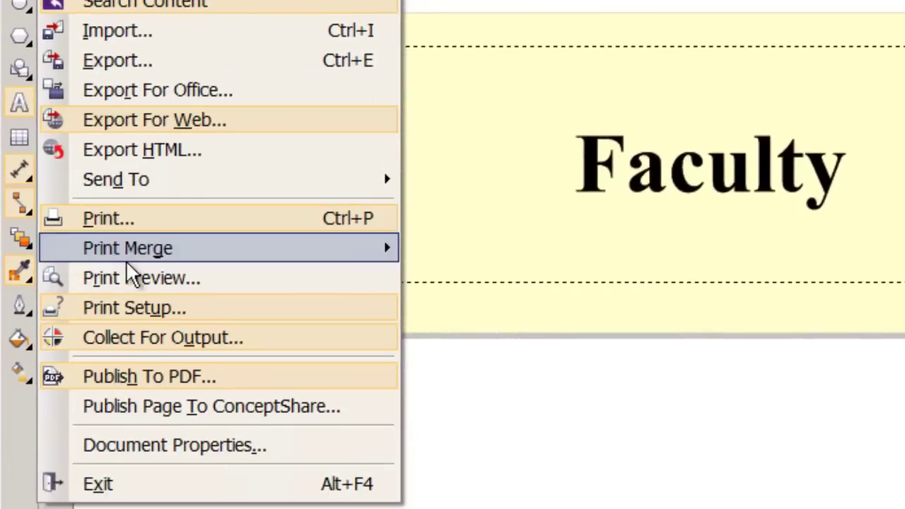
pyautogui.click(123, 290)
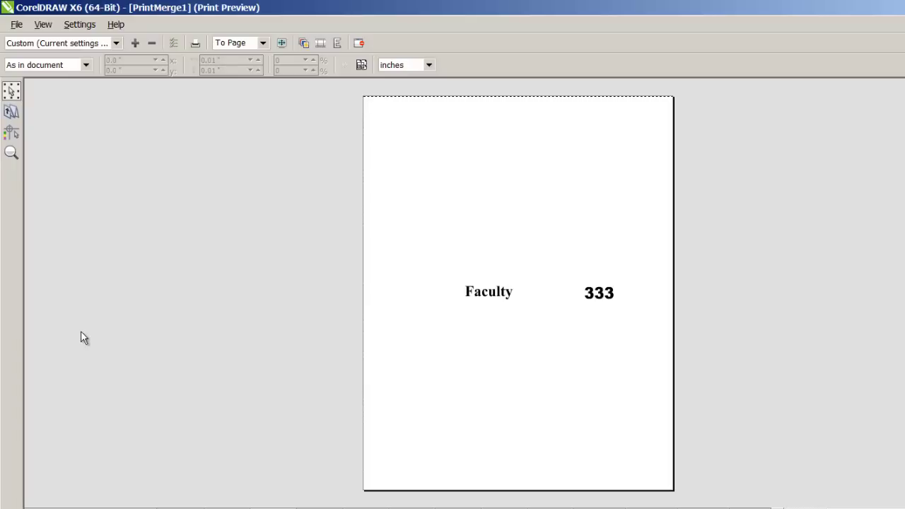
# With the Imposition Layout Tool, set Pages Down to 6 and show the merged document preview.
pyautogui.click(12, 113)
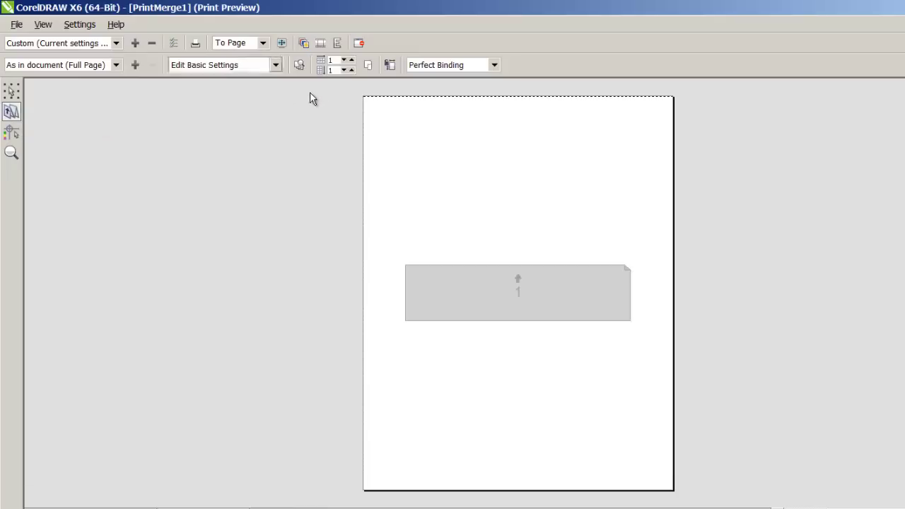
pyautogui.click(352, 70)
pyautogui.click(353, 69)
pyautogui.click(352, 70)
pyautogui.click(352, 70)
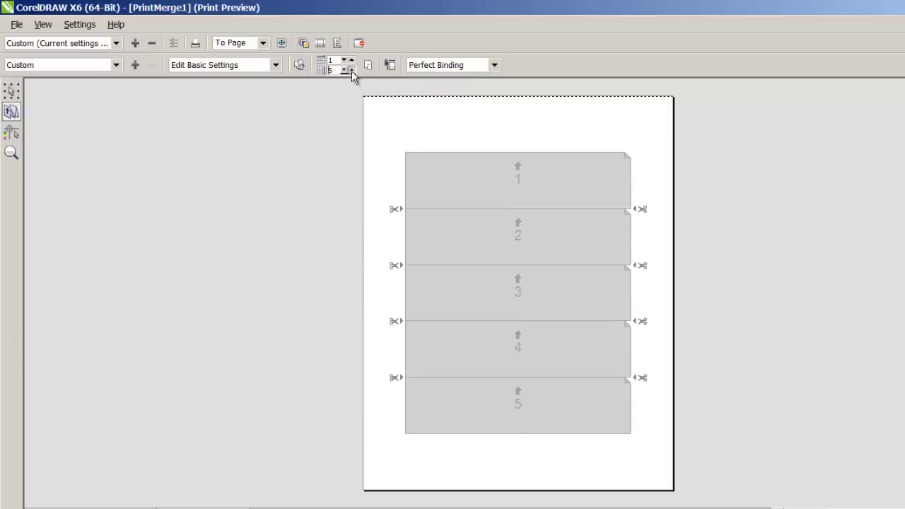
pyautogui.click(352, 69)
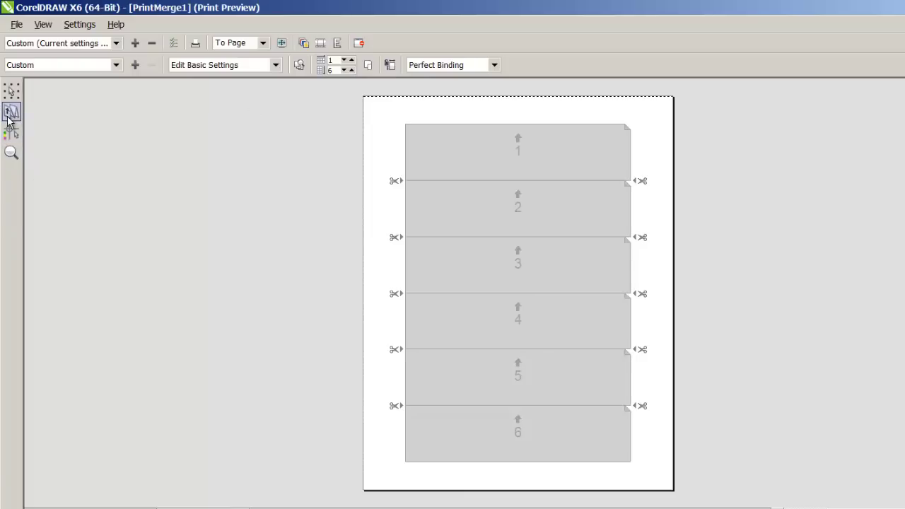
pyautogui.click(299, 66)
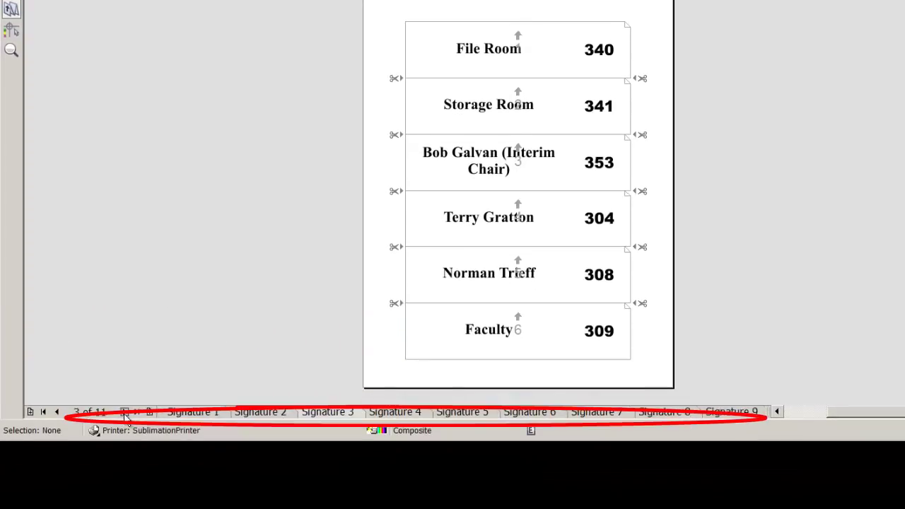
# Page through the first two imposed sheets, then advance one sheet at a time to sheet 7 of 11.
pyautogui.click(210, 414)
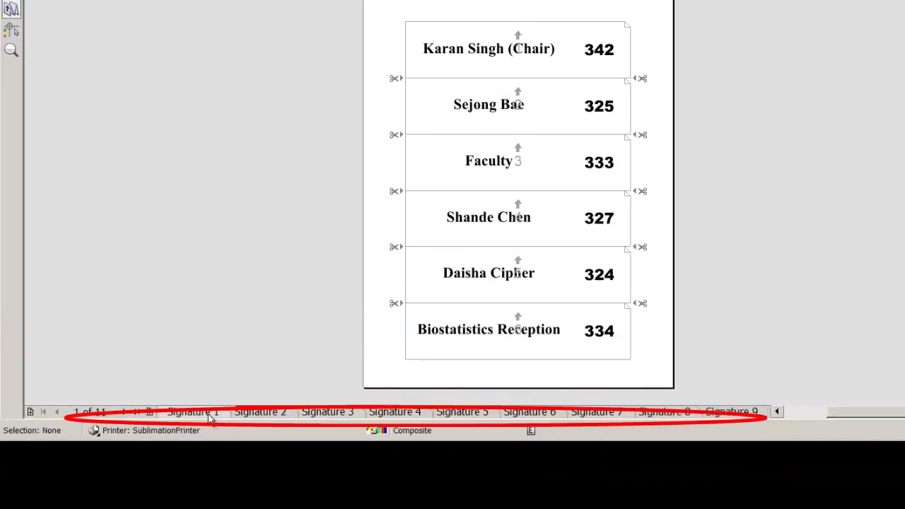
pyautogui.click(260, 415)
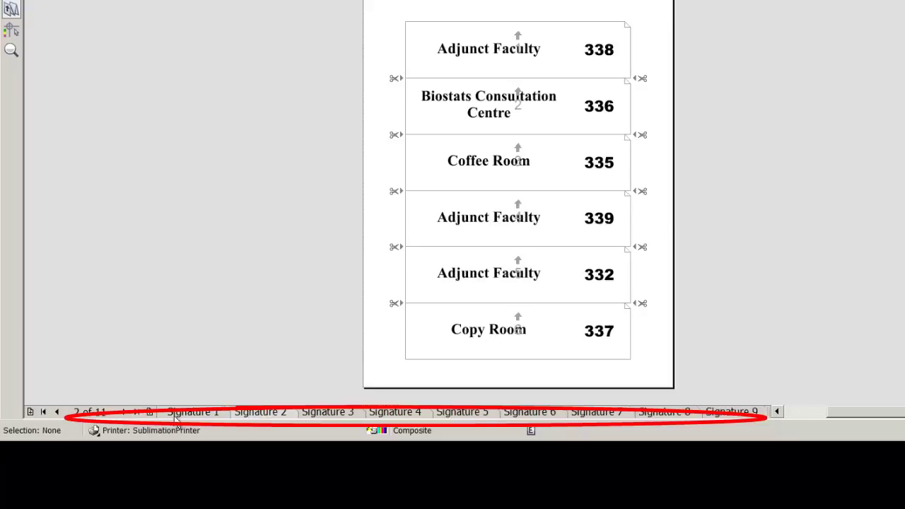
pyautogui.click(129, 416)
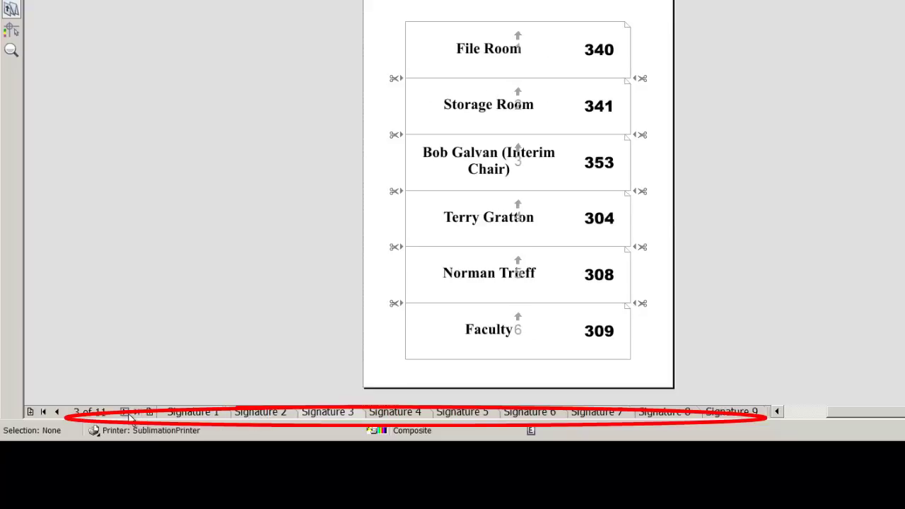
pyautogui.click(130, 416)
pyautogui.click(129, 415)
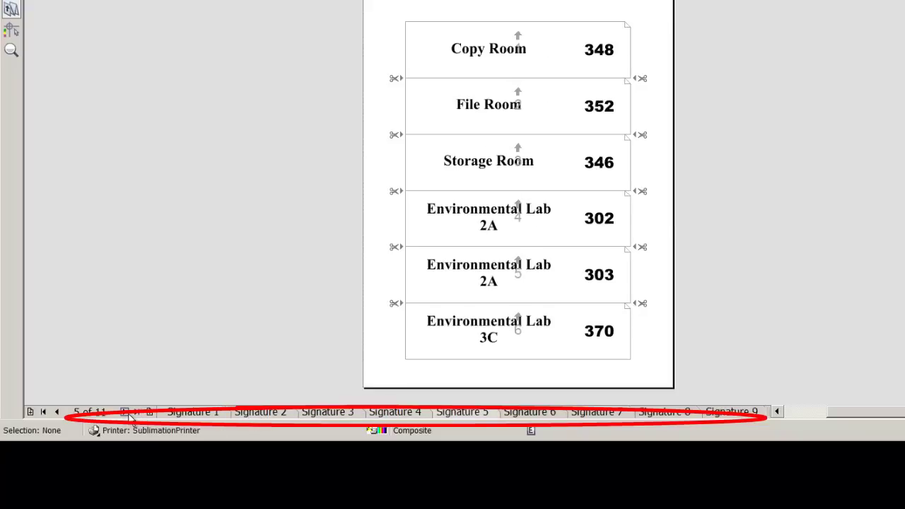
pyautogui.click(130, 415)
pyautogui.click(129, 415)
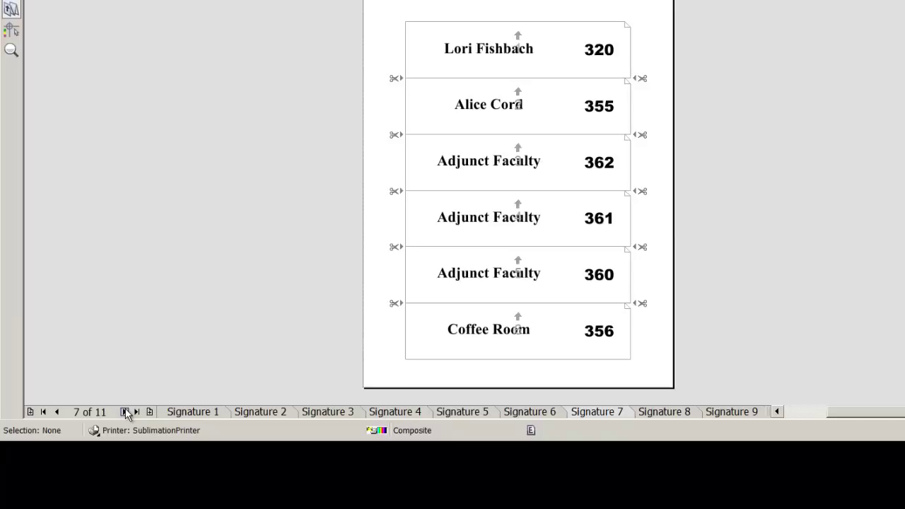
# Mirror sheet 7 horizontally so all six nameplates print reversed left to right.
pyautogui.click(14, 101)
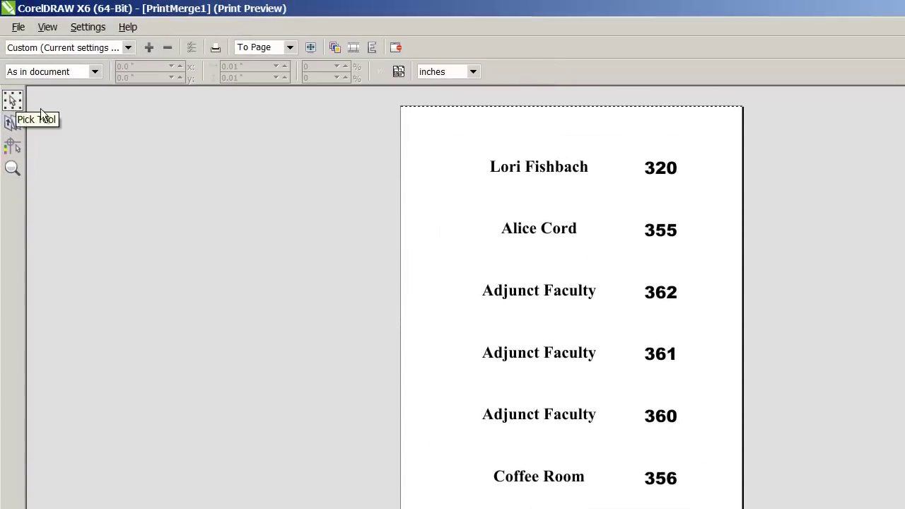
pyautogui.click(373, 48)
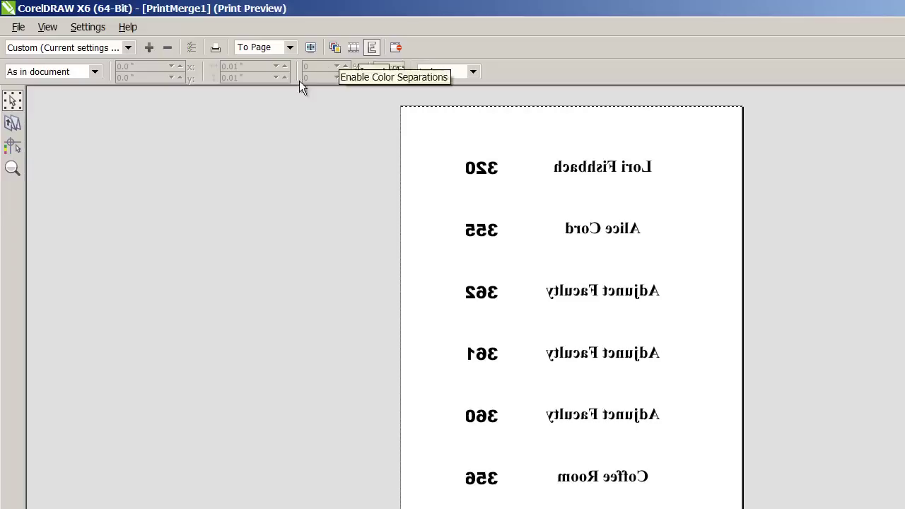
pyautogui.click(14, 148)
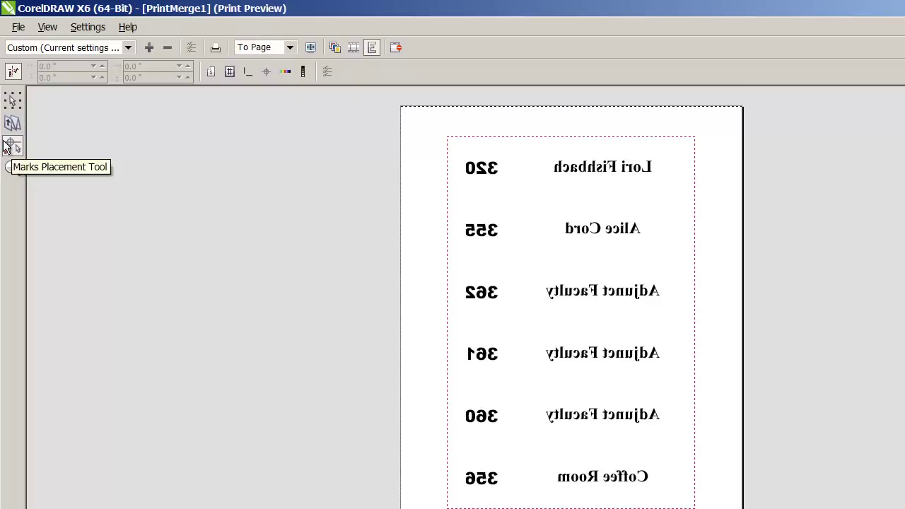
# Turn on Print Crop Marks around the six mirrored nameplates on sheet 7.
pyautogui.click(10, 152)
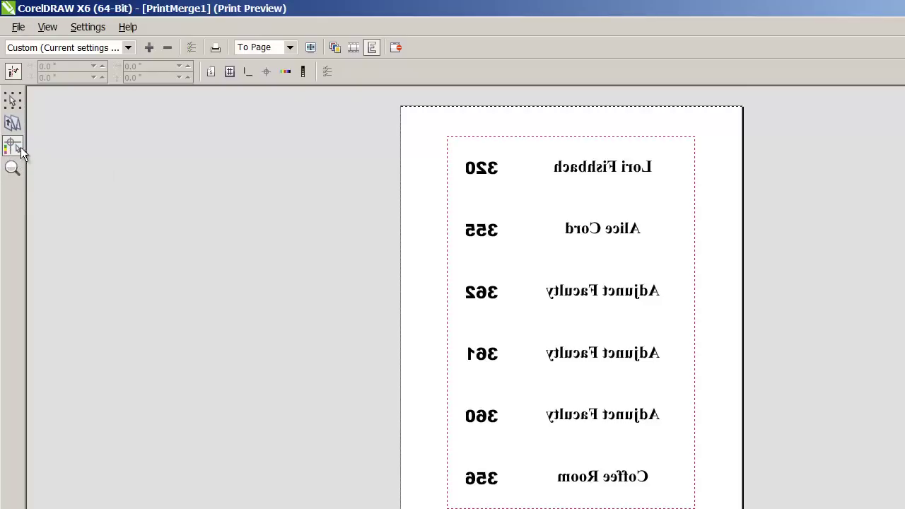
pyautogui.click(248, 78)
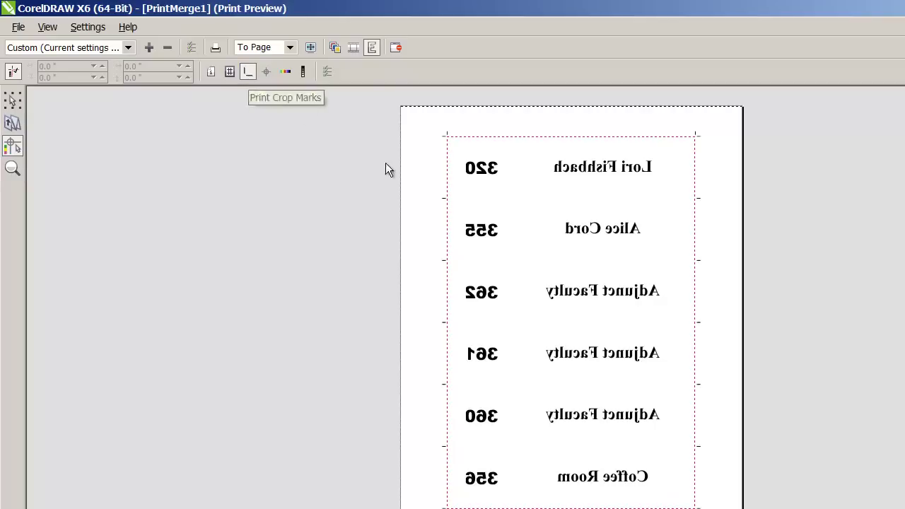